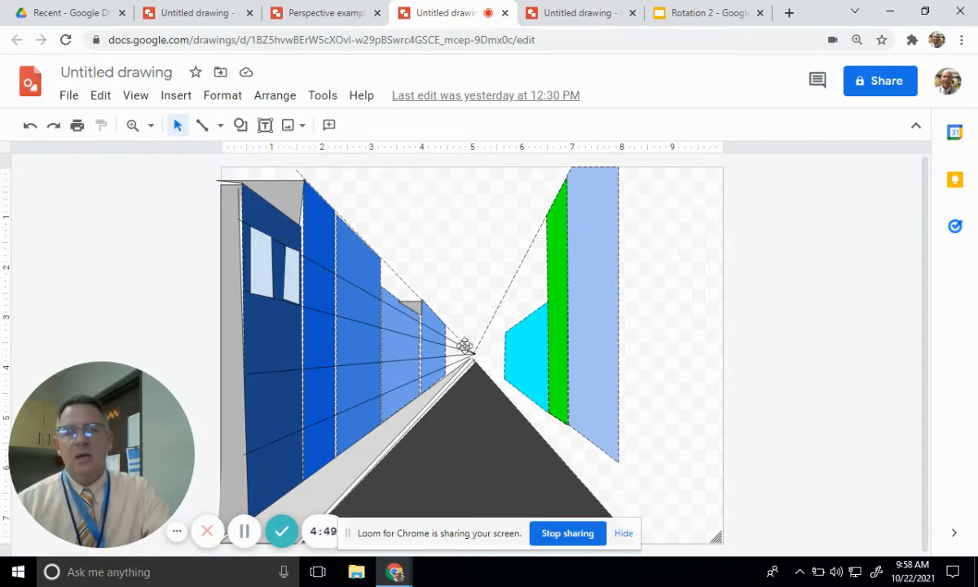
# - Look over the yellow box perspective example and the coloured street example, and return to the blank untitled drawing
pyautogui.click(314, 13)
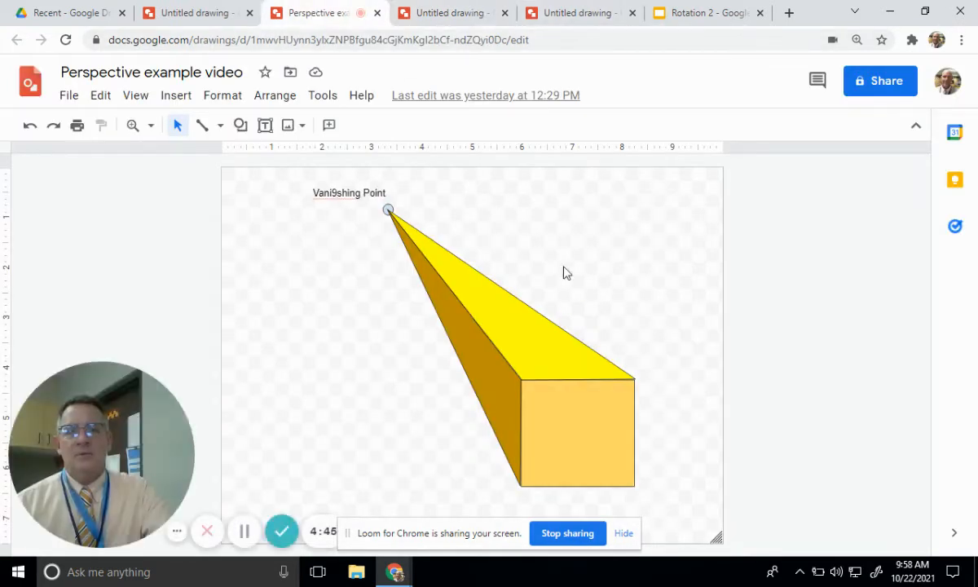
pyautogui.click(577, 13)
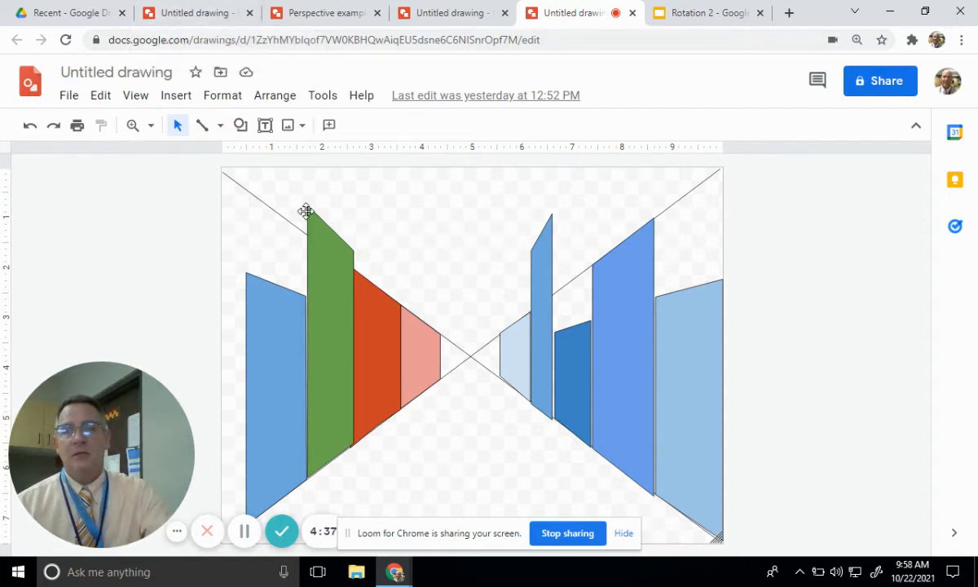
pyautogui.click(196, 15)
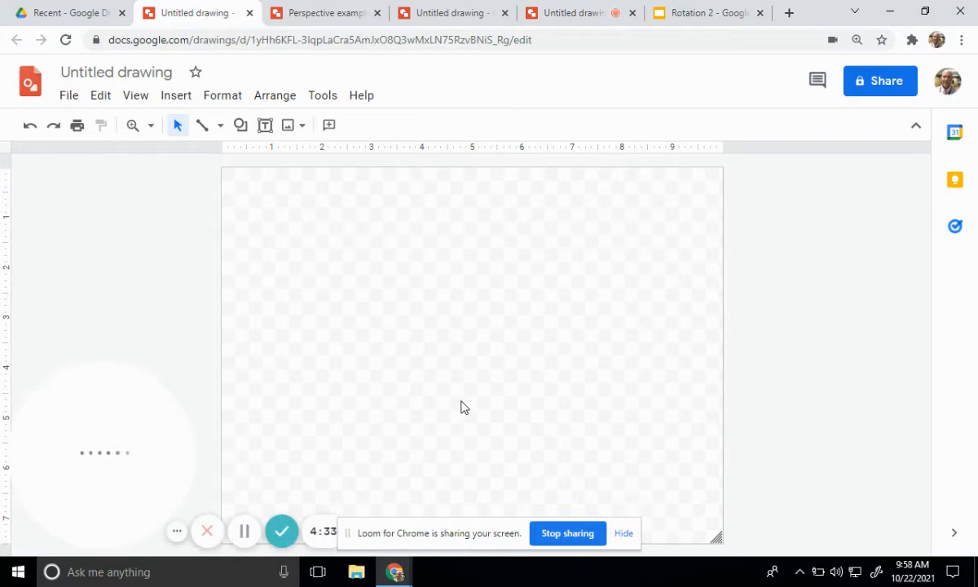
# - Draw two straight diagonal lines from the canvas's upper corners toward the opposite lower corners, crossing at a central vanishing point
pyautogui.click(205, 129)
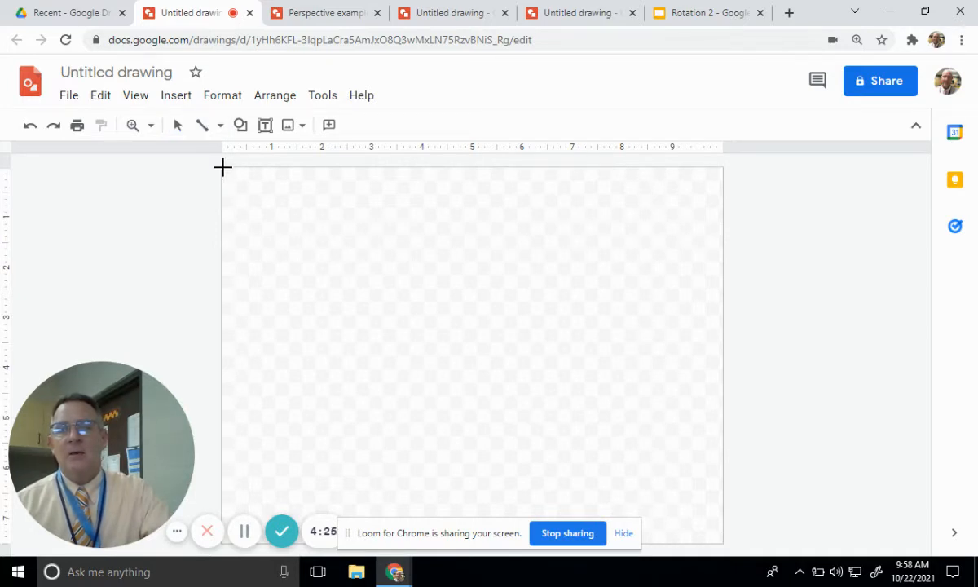
pyautogui.moveTo(222, 167); pyautogui.dragTo(724, 546)
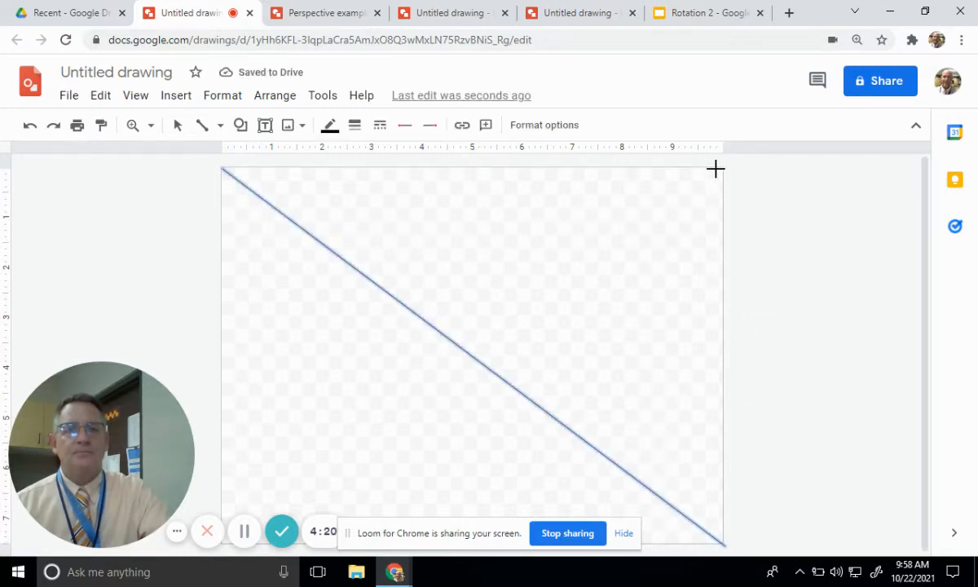
pyautogui.moveTo(722, 169); pyautogui.dragTo(251, 508)
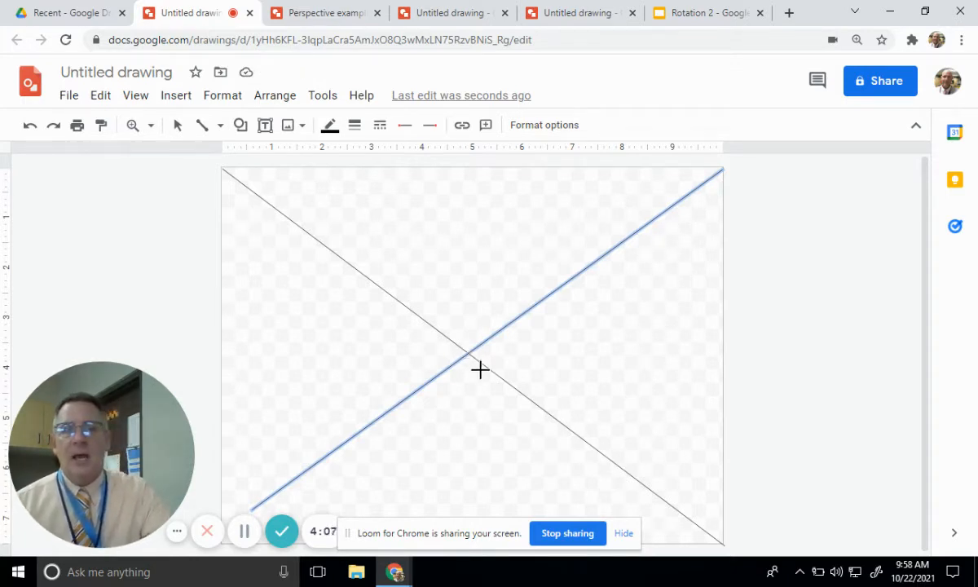
# - Draw a closed four-sided polyline between the diagonals, just right of the vanishing point, with vertical sides, and fill it medium green
pyautogui.click(220, 127)
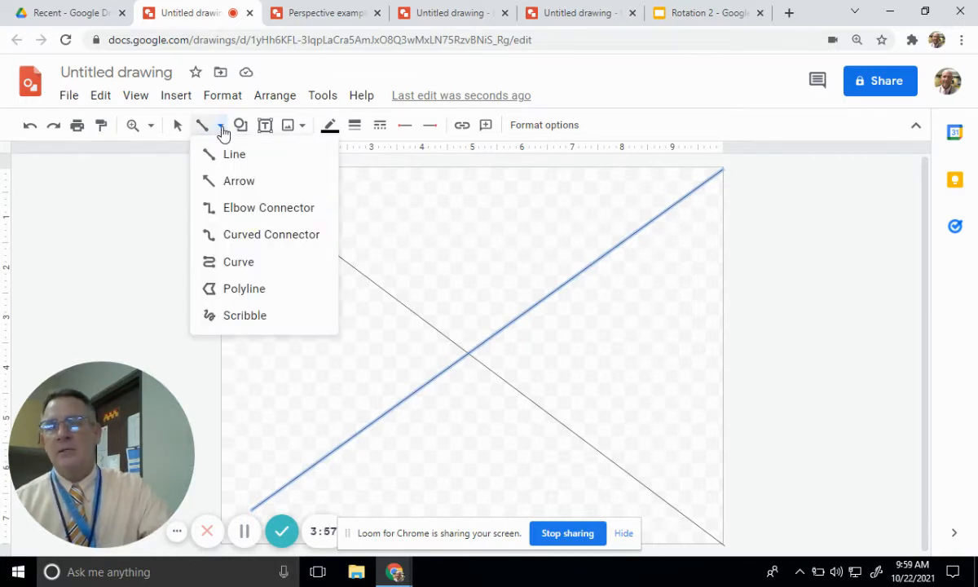
pyautogui.click(238, 295)
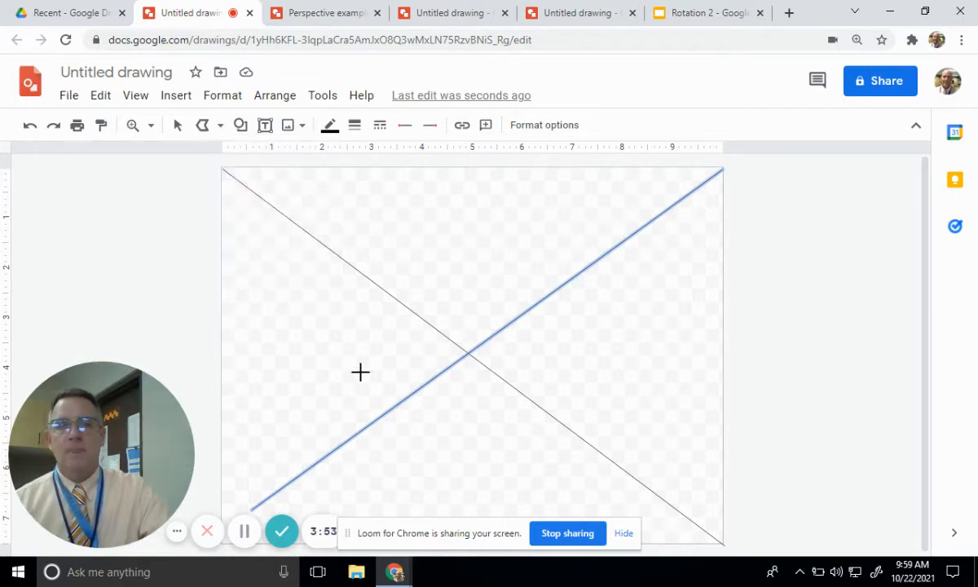
pyautogui.click(497, 375)
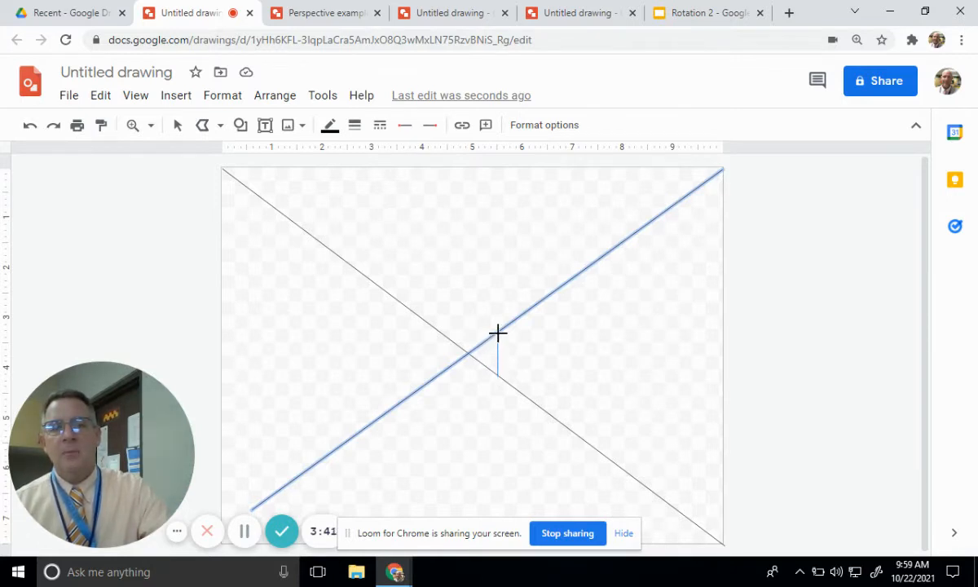
pyautogui.click(497, 332)
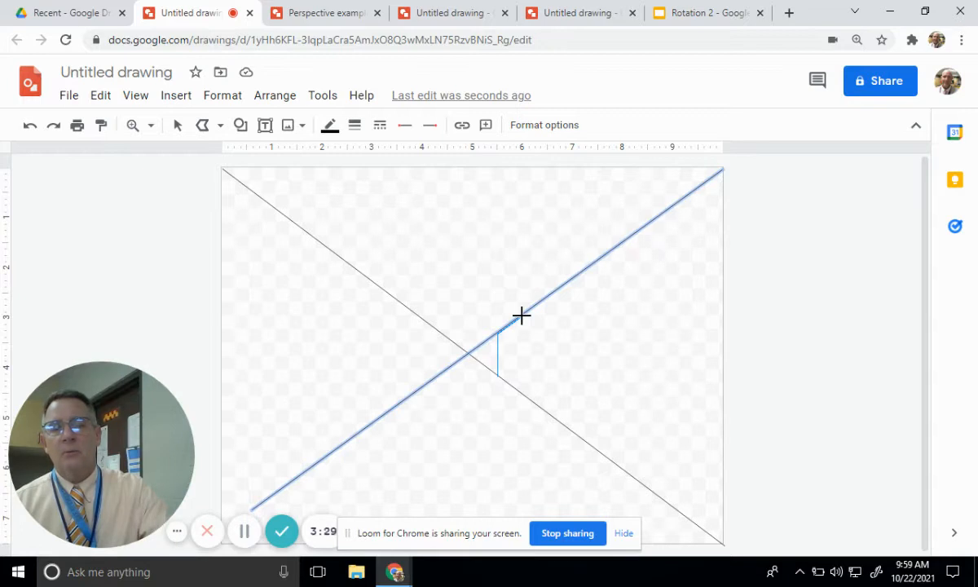
pyautogui.click(521, 316)
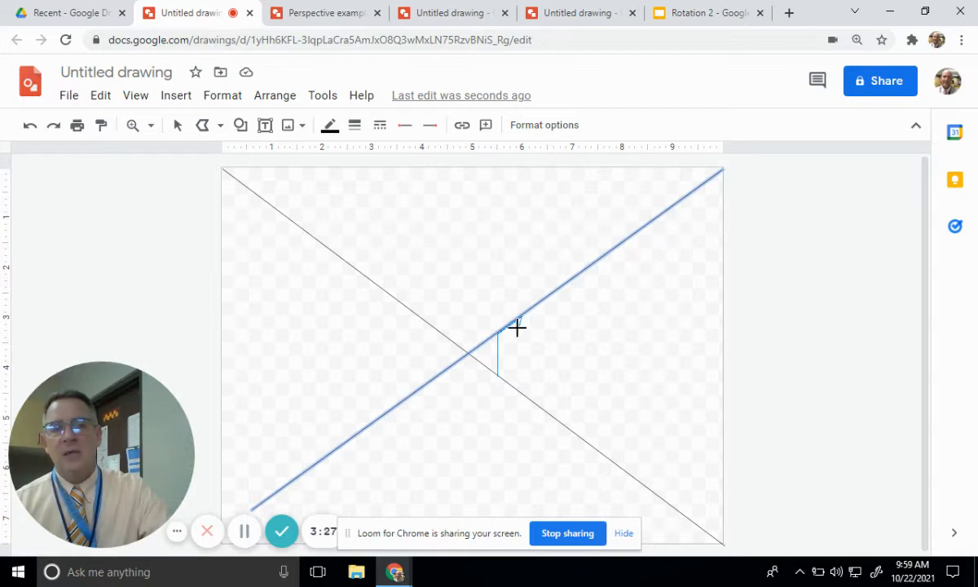
pyautogui.click(522, 393)
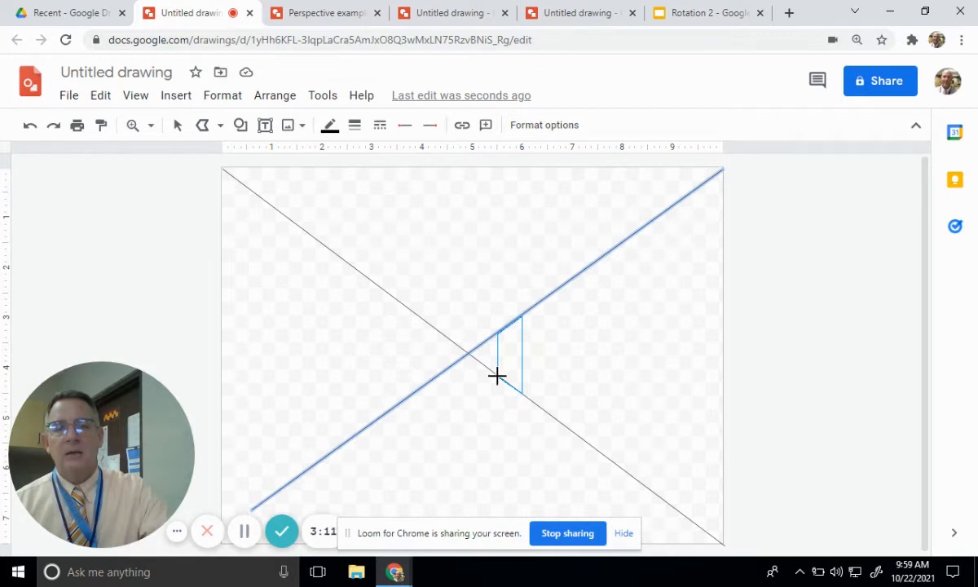
pyautogui.click(497, 375)
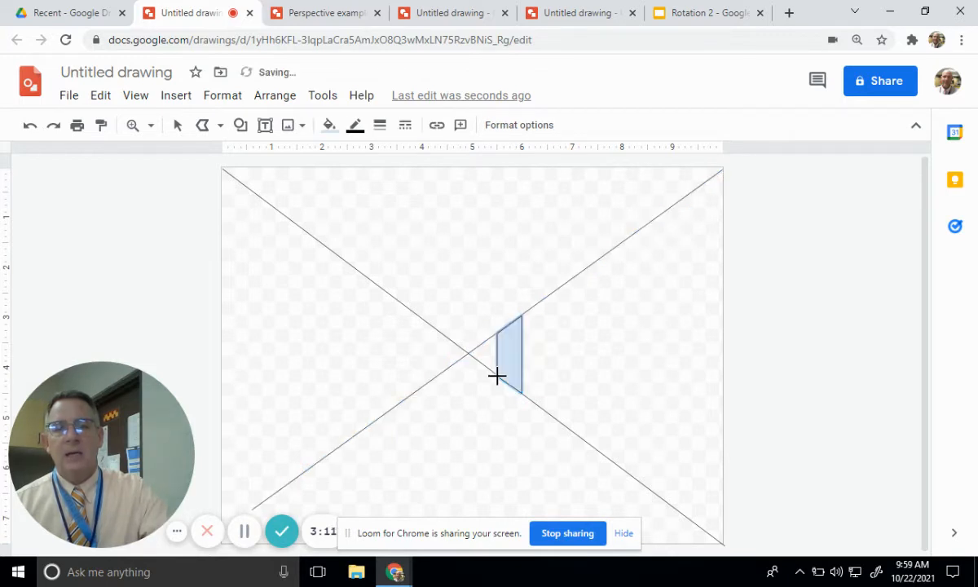
pyautogui.click(330, 128)
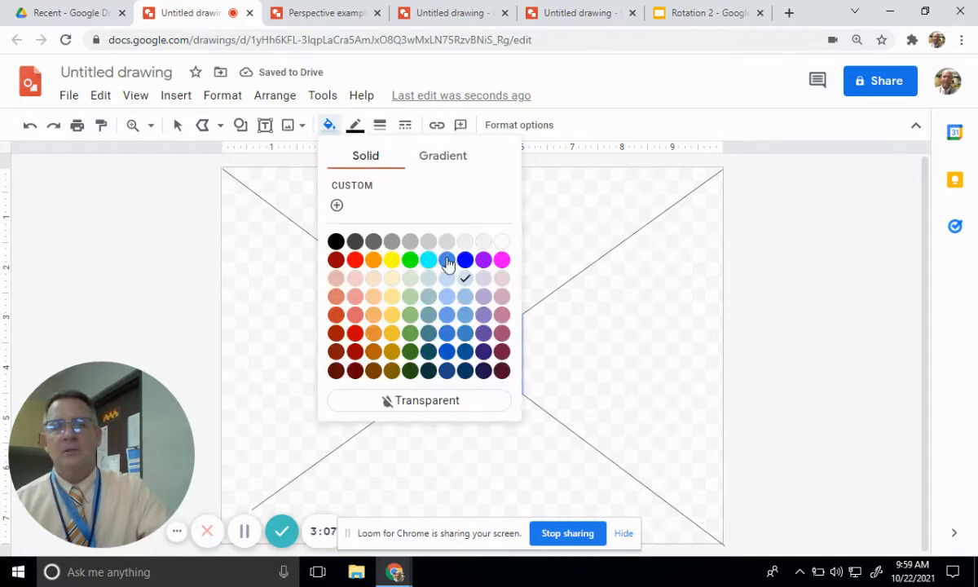
pyautogui.click(407, 334)
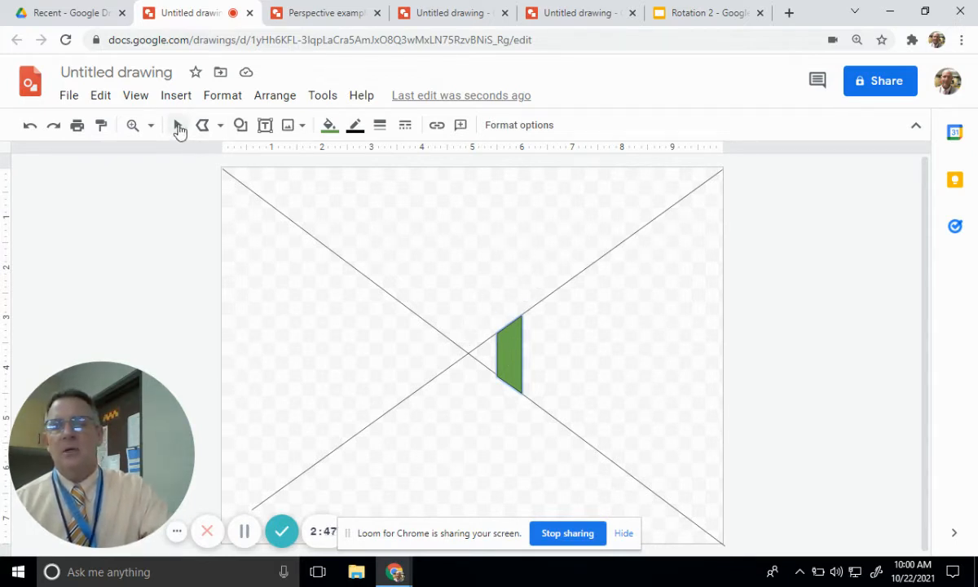
# - Draw a straight guide line from the vanishing point up to the canvas's top edge at about the 7-inch mark
pyautogui.click(220, 127)
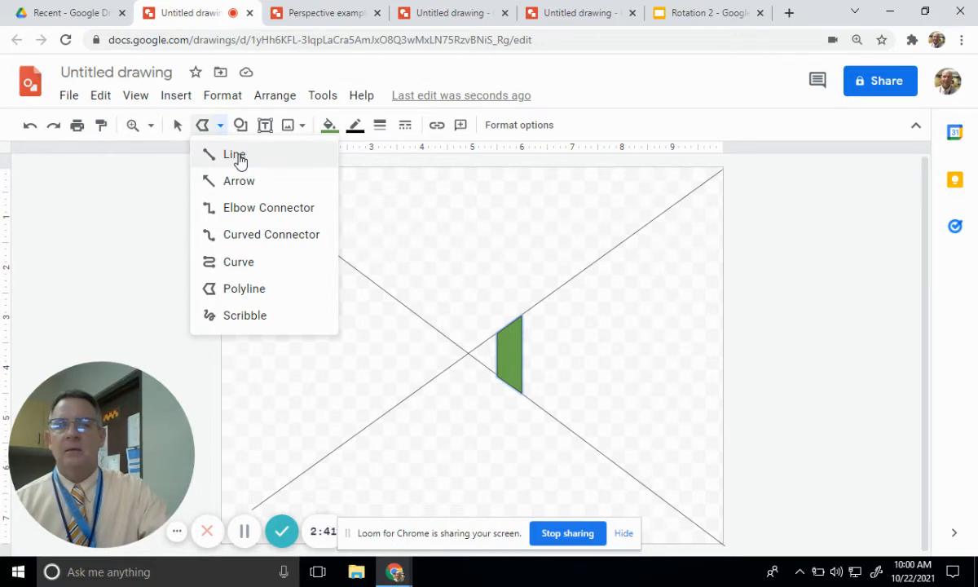
pyautogui.click(236, 155)
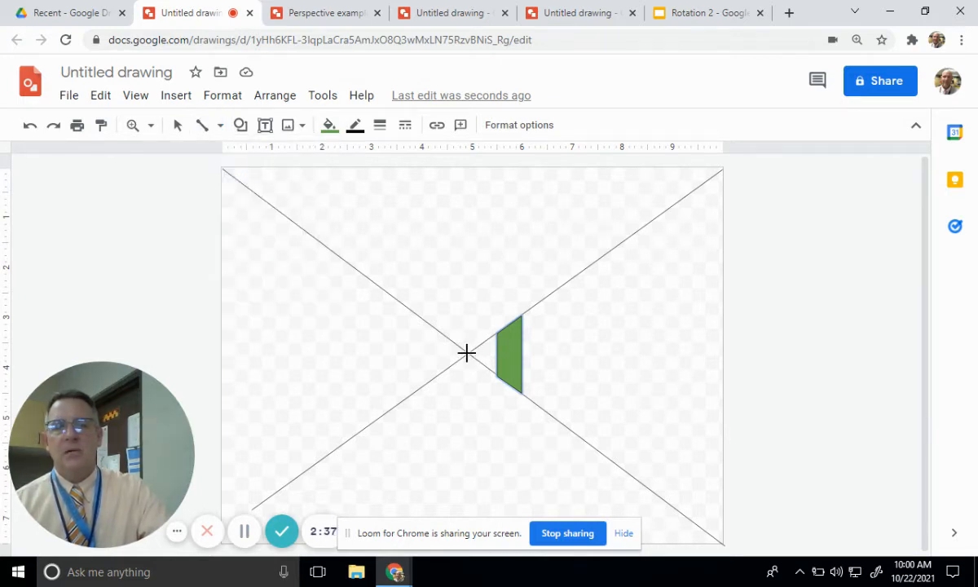
pyautogui.moveTo(467, 352); pyautogui.dragTo(572, 167)
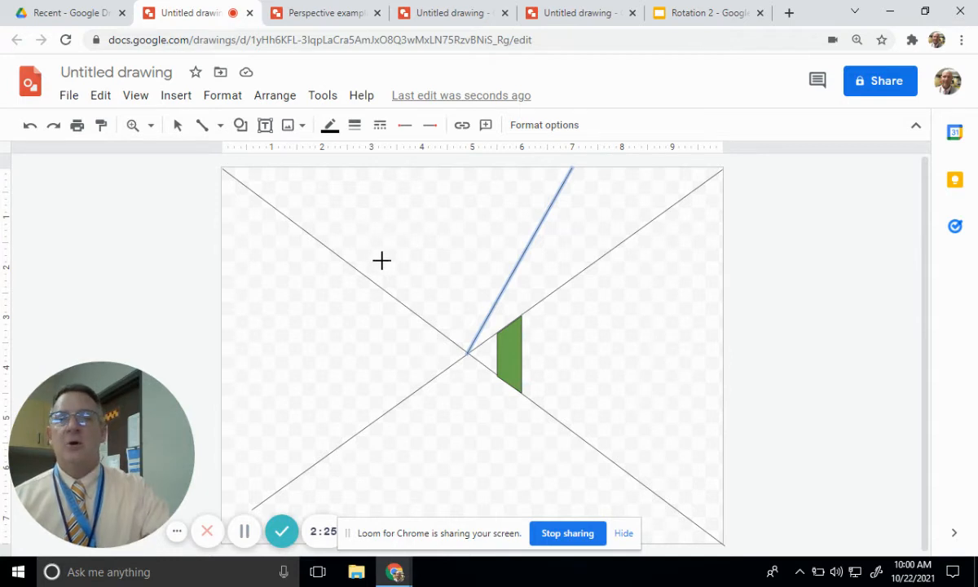
# - Draw a tall closed polyline building face beside the green shape, from the lower-right diagonal up to the steep guide line
pyautogui.click(220, 127)
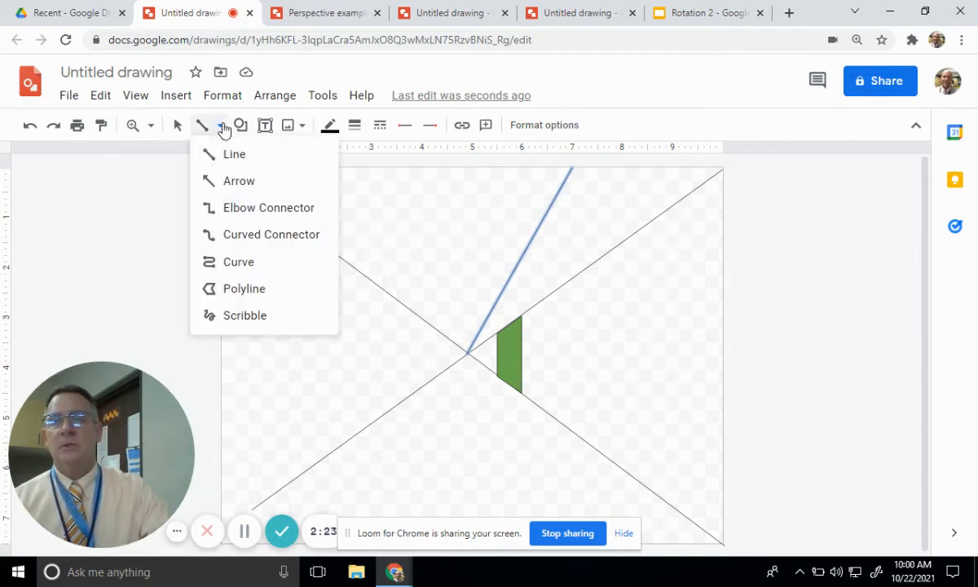
pyautogui.click(247, 296)
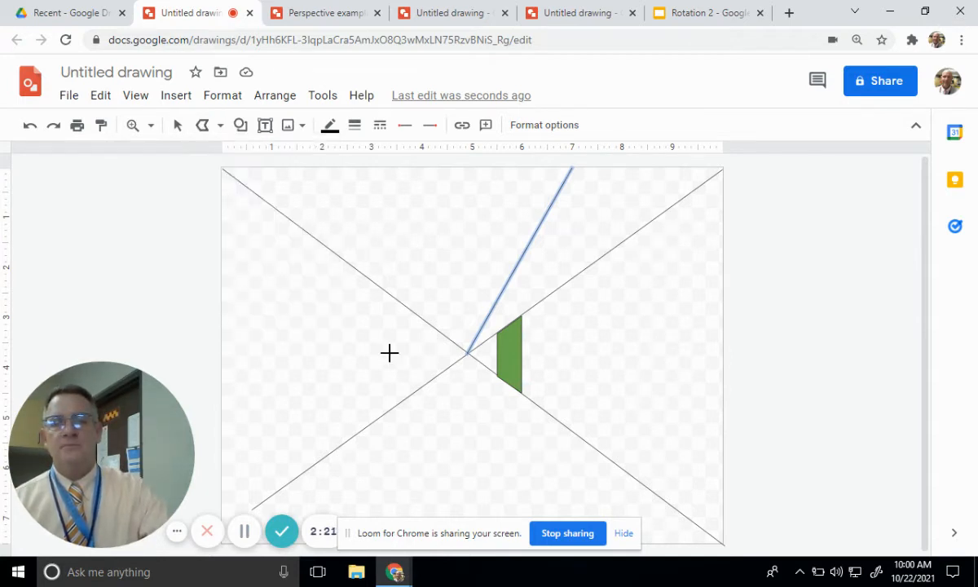
pyautogui.click(522, 394)
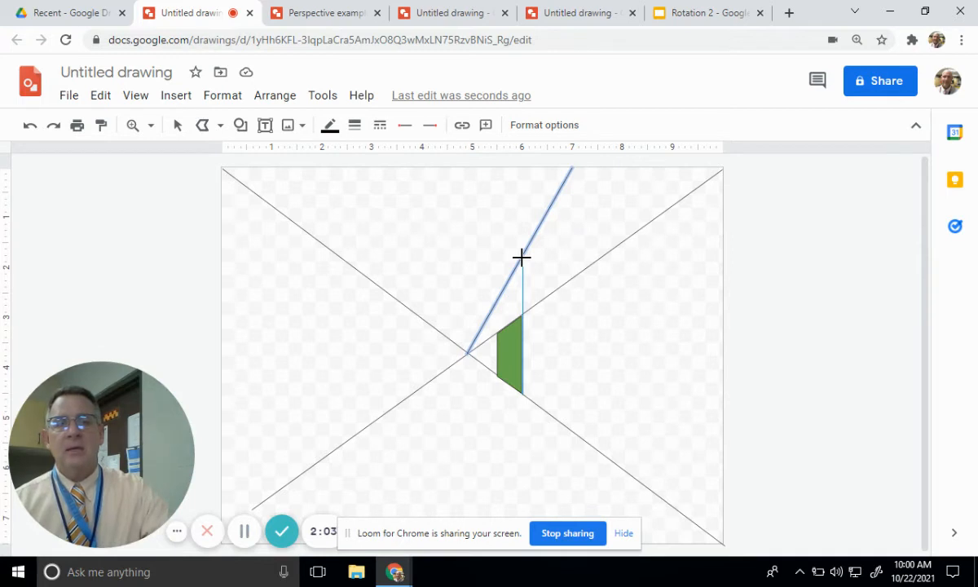
pyautogui.click(521, 255)
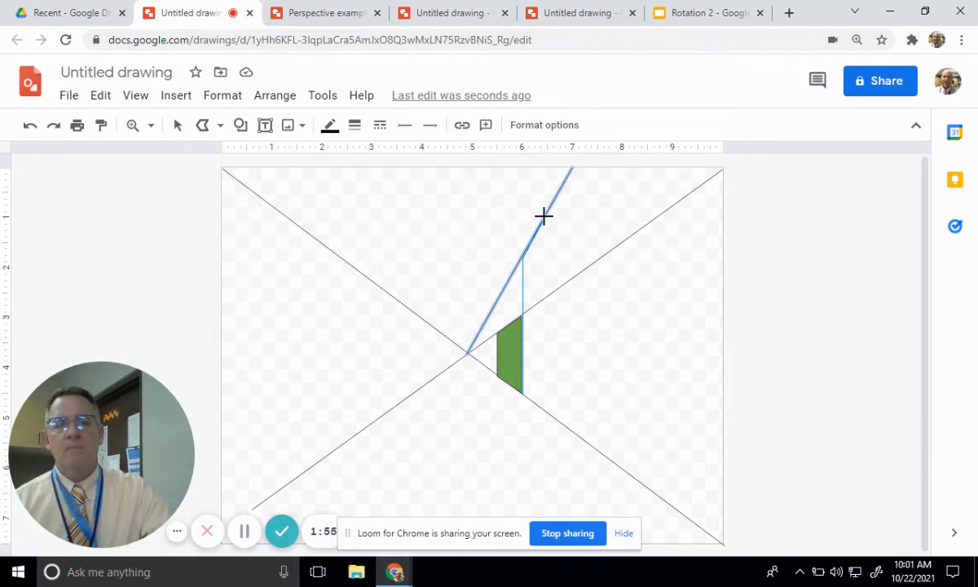
pyautogui.click(544, 216)
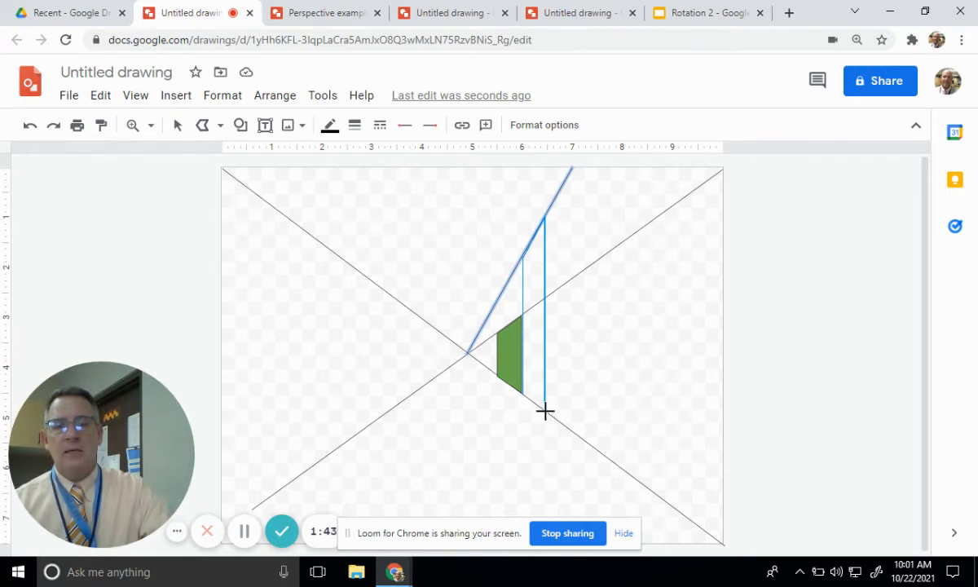
pyautogui.click(545, 411)
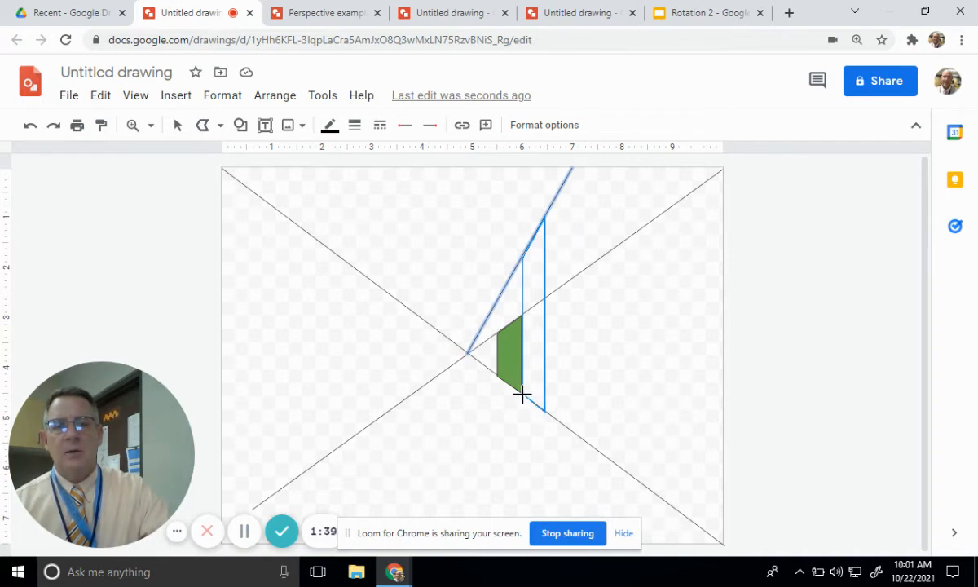
pyautogui.click(523, 395)
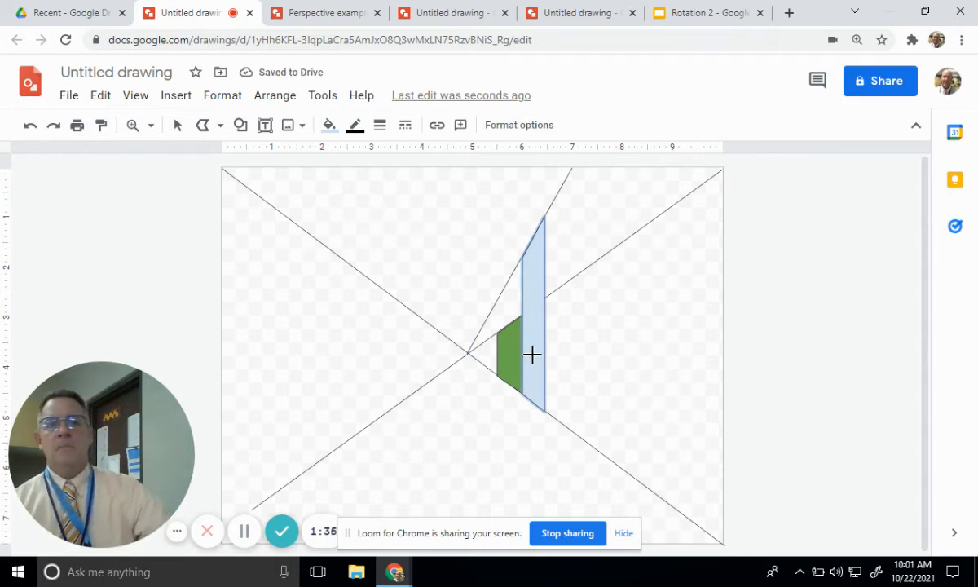
# - Try a light red fill on the tall building face and replace it with orange
pyautogui.click(328, 127)
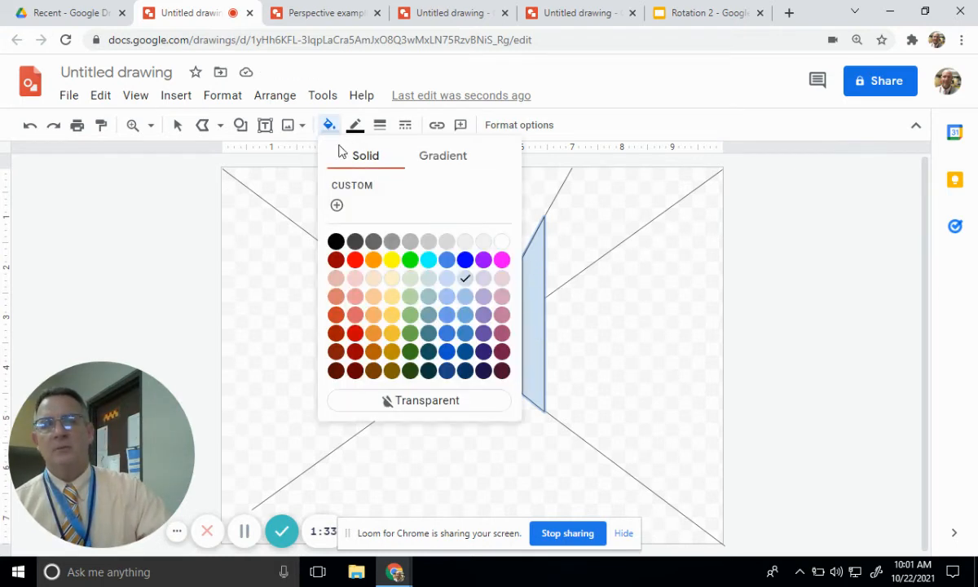
pyautogui.click(354, 314)
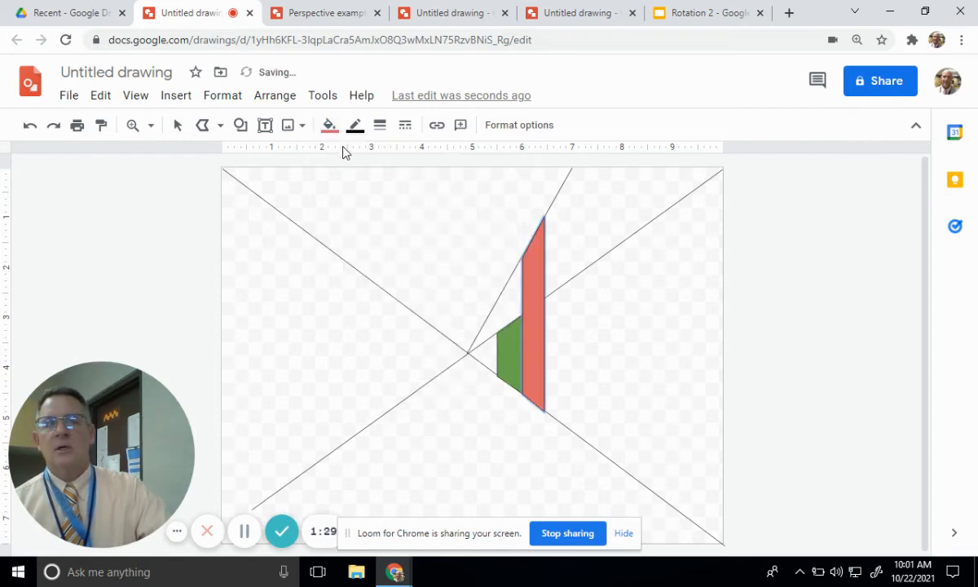
pyautogui.click(329, 125)
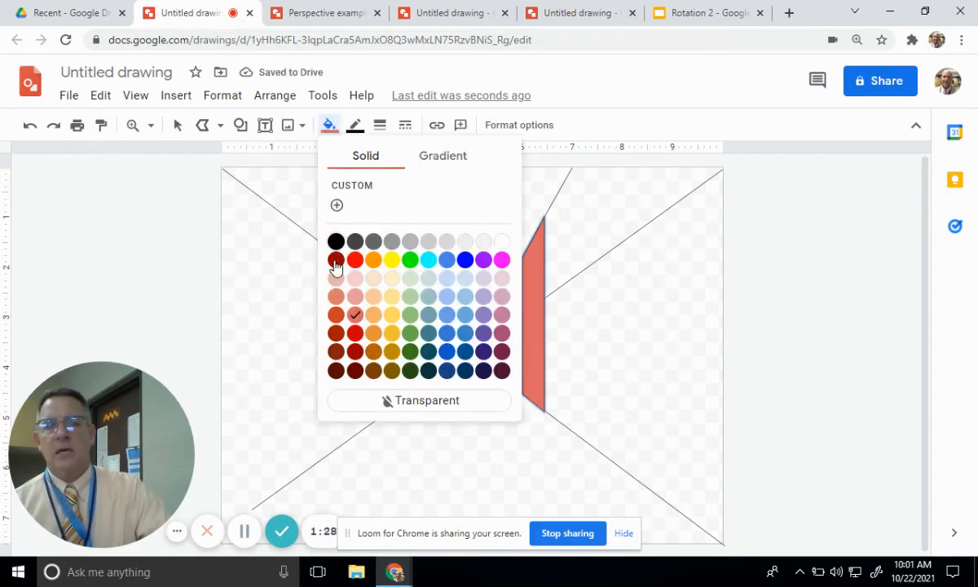
pyautogui.click(373, 332)
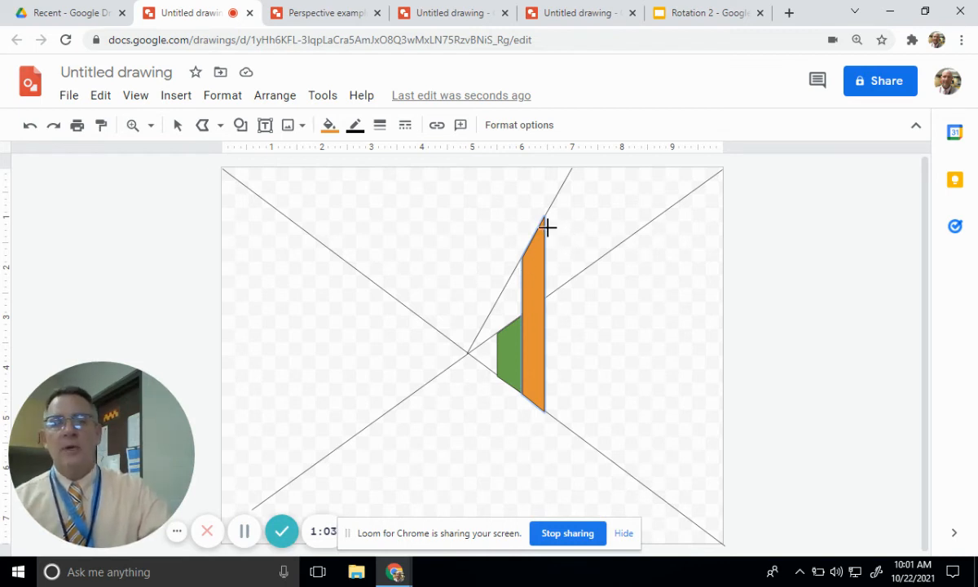
# - Draw a closed polyline front face from the orange building's outer edge to the canvas's right edge, with a horizontal top and diagonal base
pyautogui.click(205, 127)
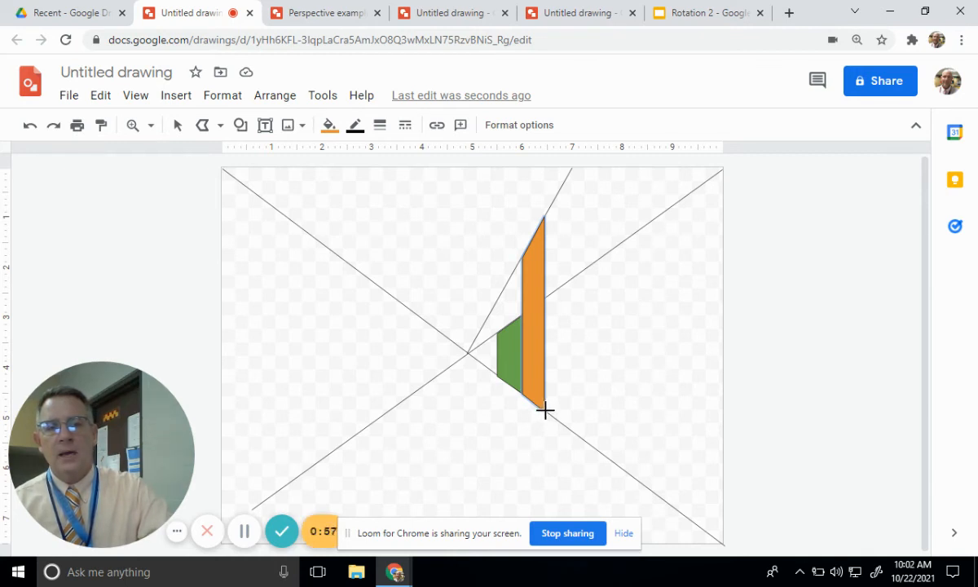
pyautogui.moveTo(545, 411); pyautogui.dragTo(544, 215)
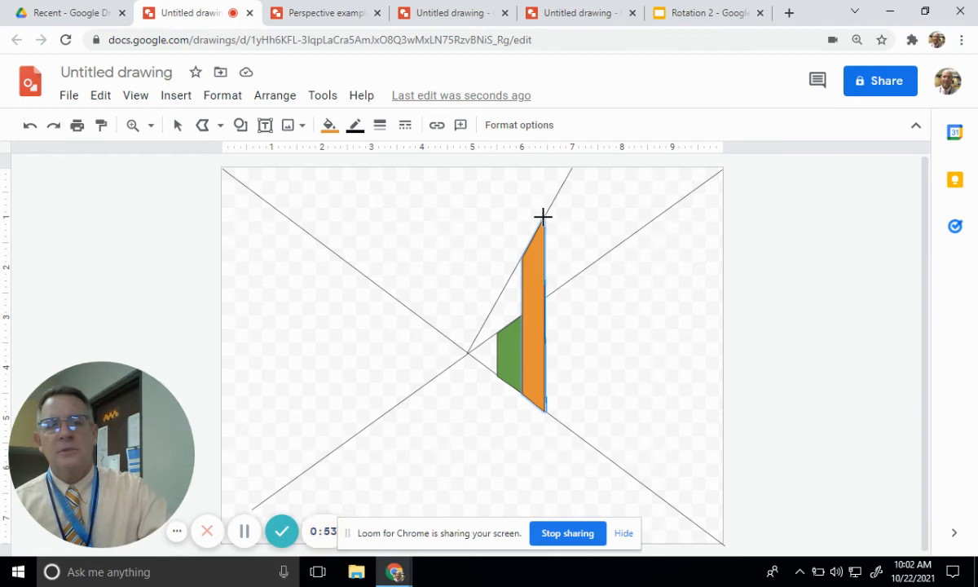
pyautogui.click(546, 219)
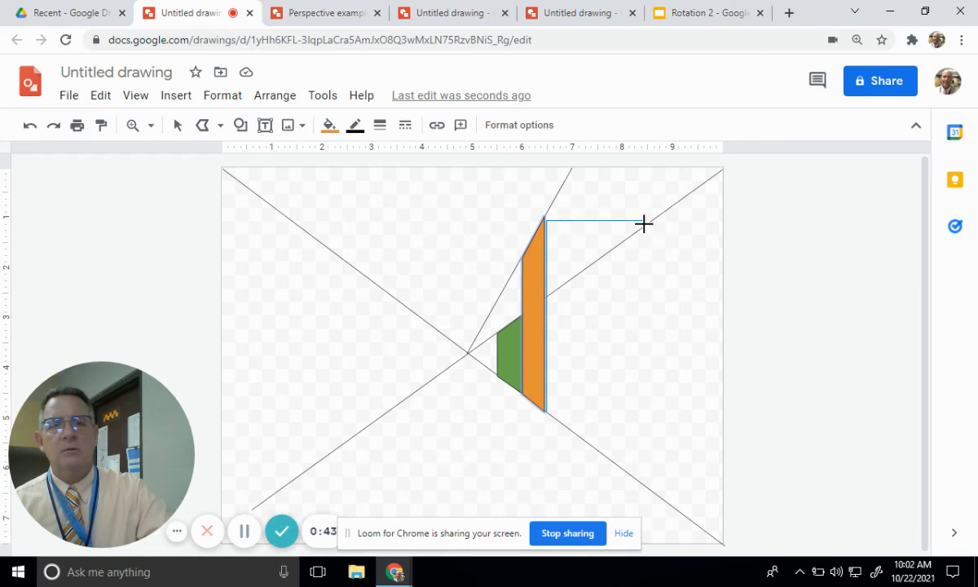
pyautogui.click(722, 221)
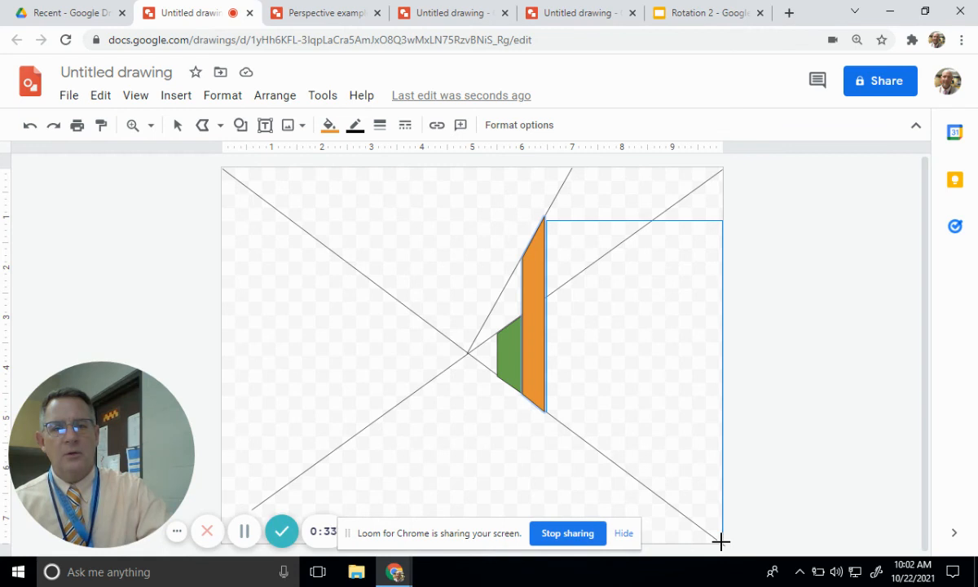
pyautogui.click(720, 541)
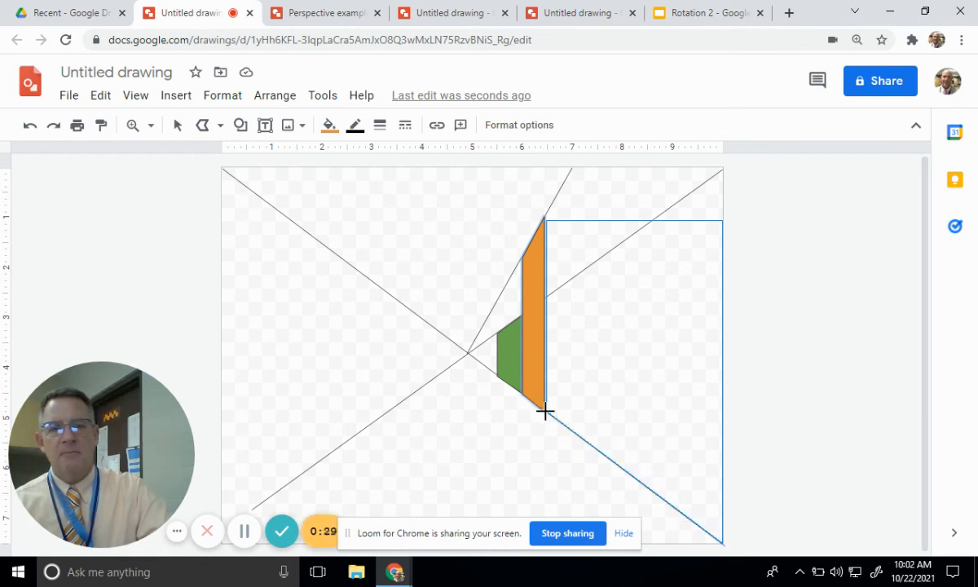
pyautogui.click(545, 412)
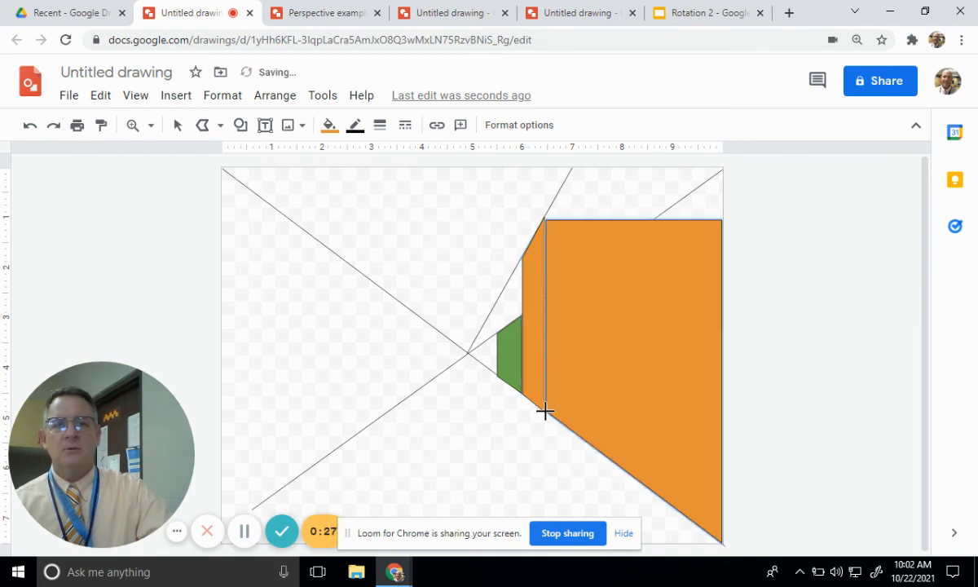
# - Fill the large front face at the canvas's right edge with a darker, brownish orange
pyautogui.click(328, 127)
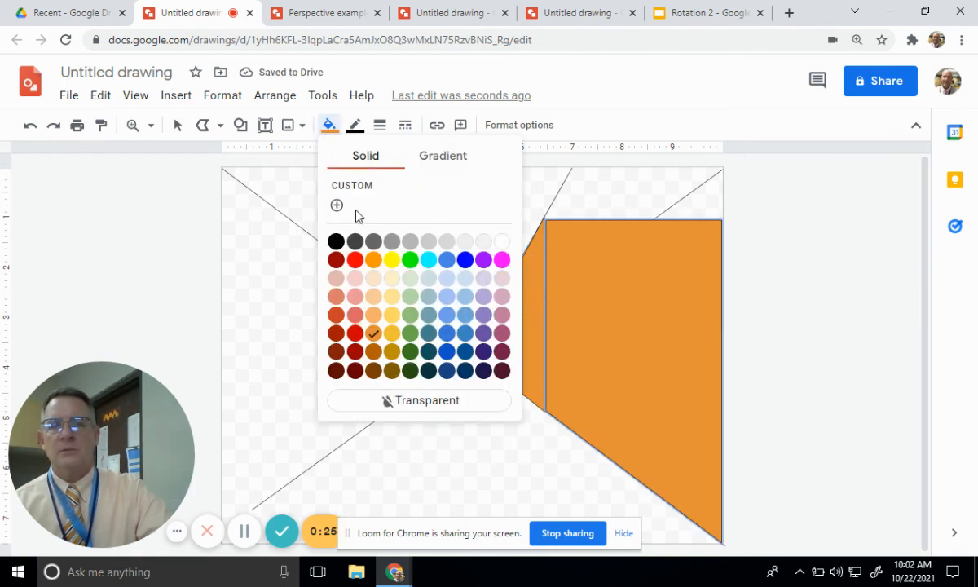
pyautogui.click(374, 352)
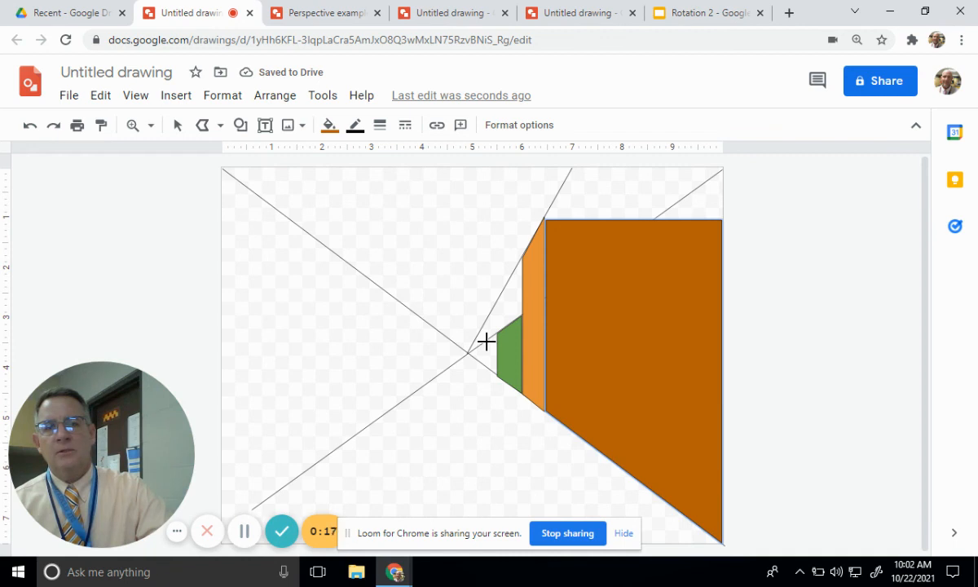
# - Bring the diagonal guide line running from the lower left through the vanishing point to the upper-right corner to the front of the building faces
pyautogui.click(178, 126)
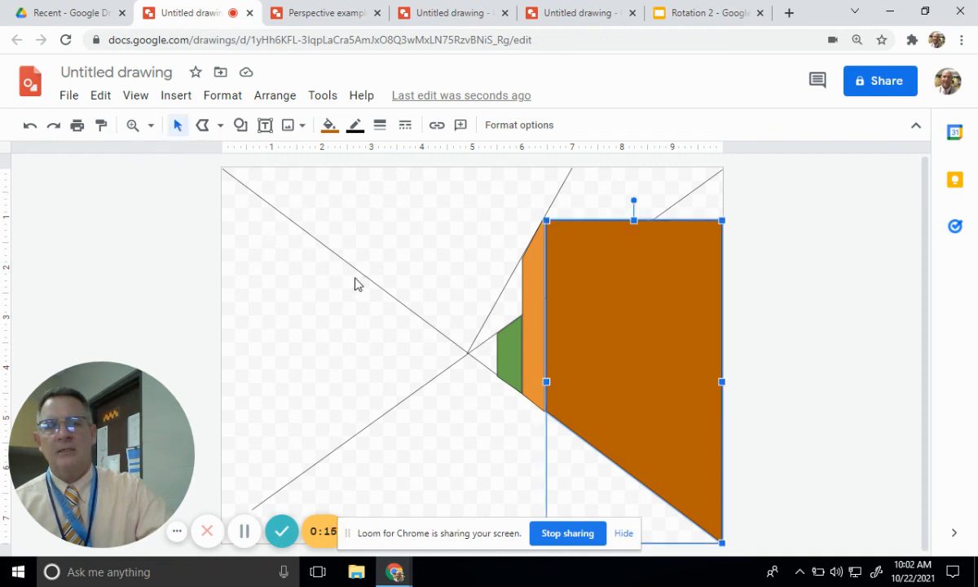
pyautogui.click(487, 339)
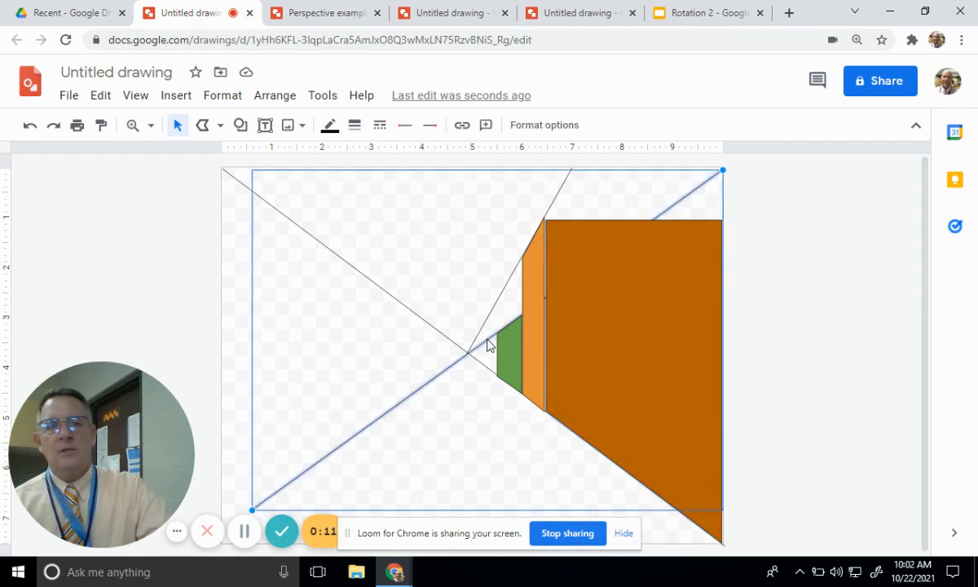
pyautogui.rightClick(487, 343)
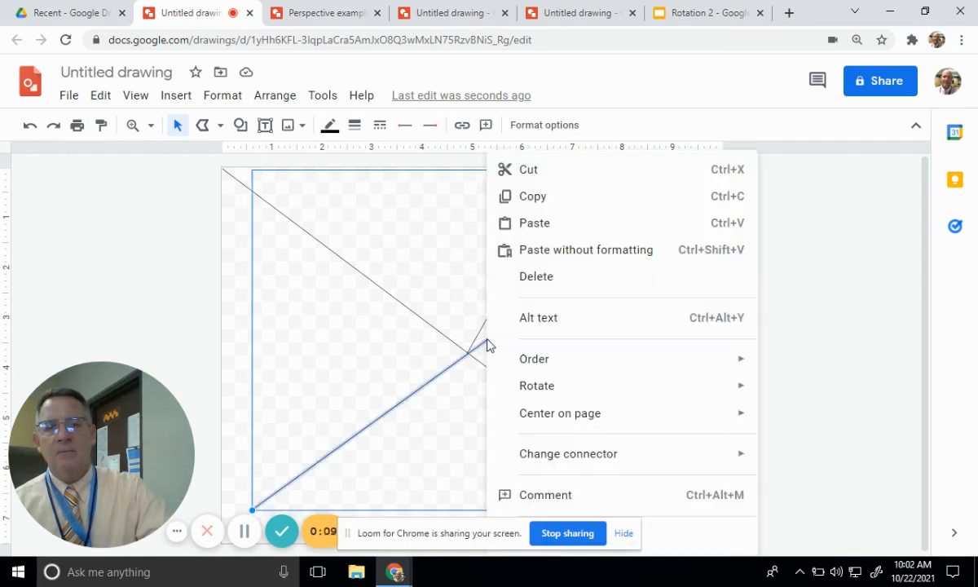
pyautogui.moveTo(536, 364)
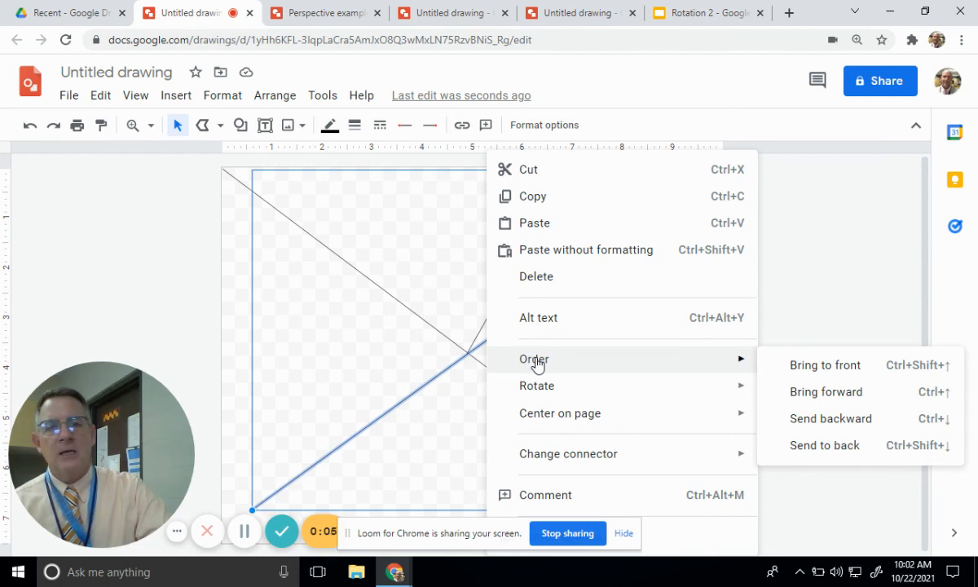
pyautogui.click(830, 366)
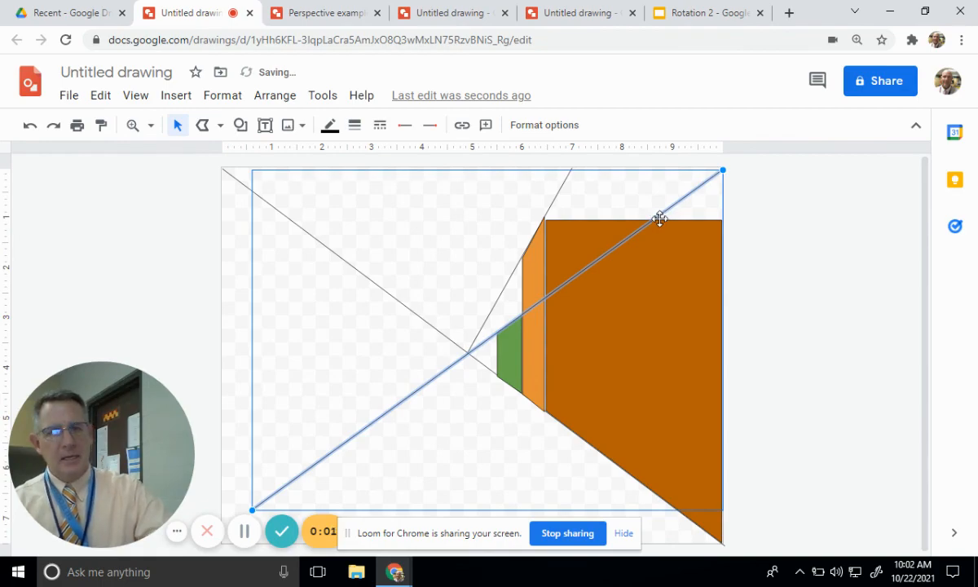